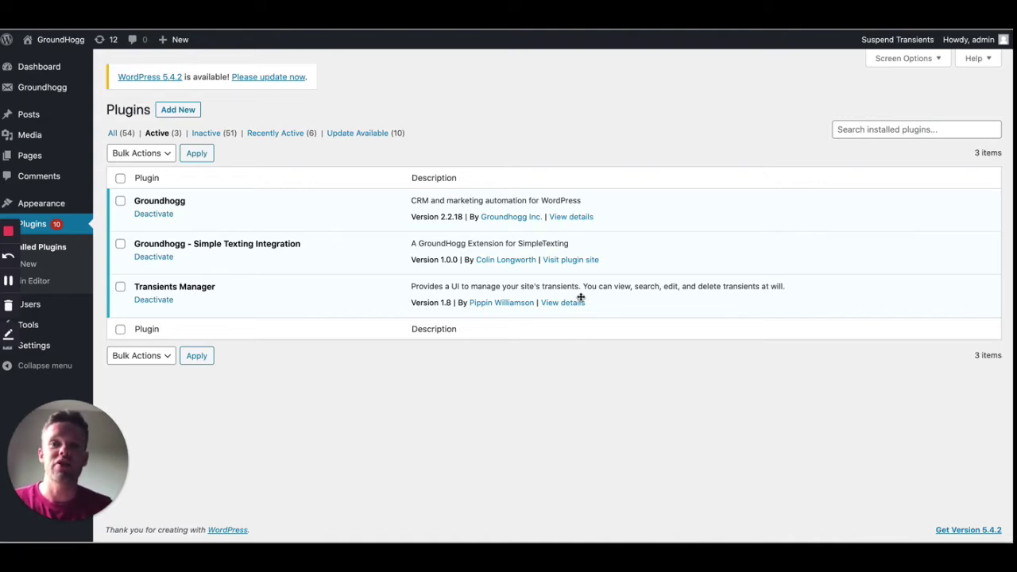
{"action": "left_click", "coordinate": [584, 390]}
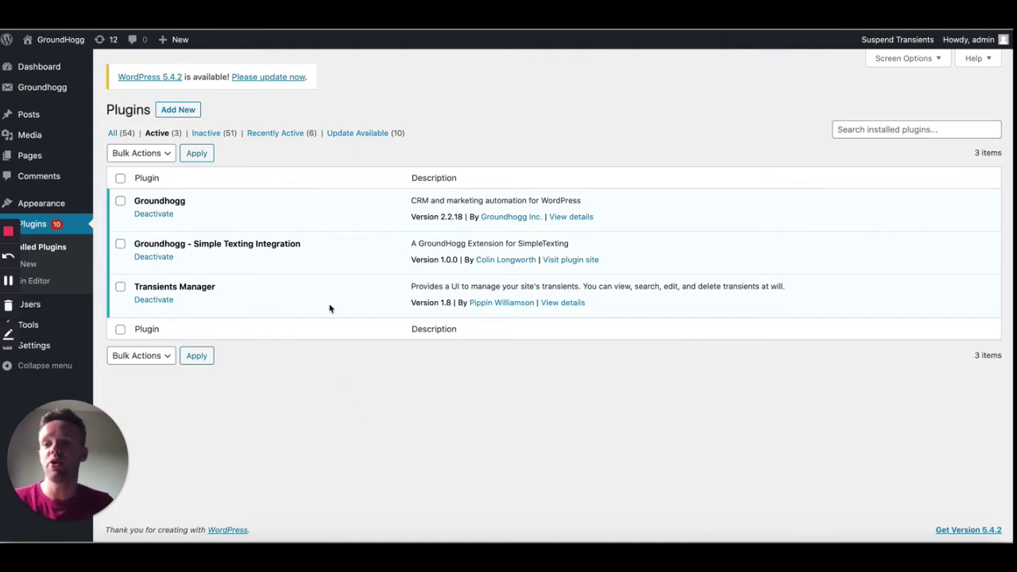
{"action": "left_click", "coordinate": [286, 262]}
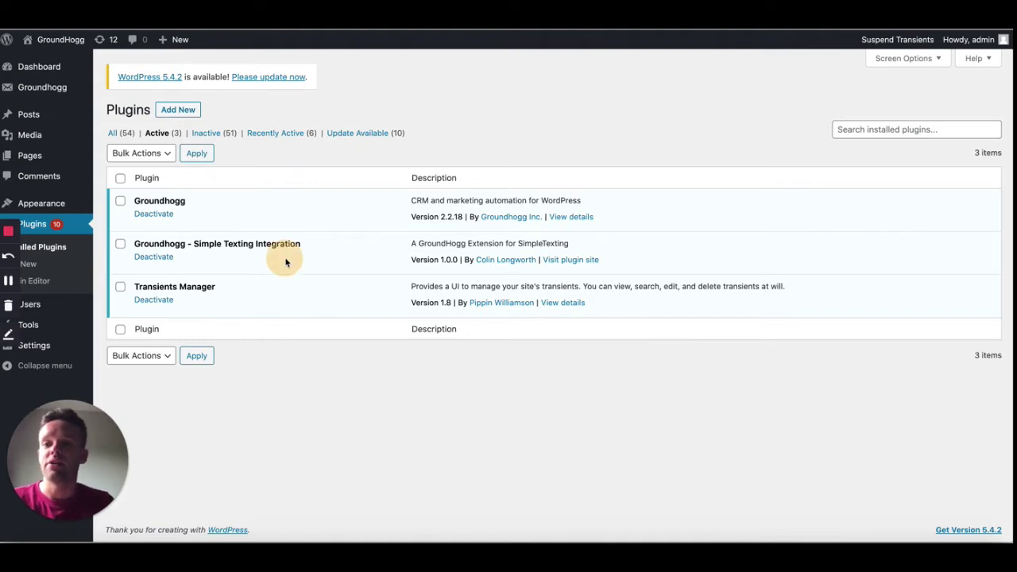
{"action": "left_click", "coordinate": [220, 214]}
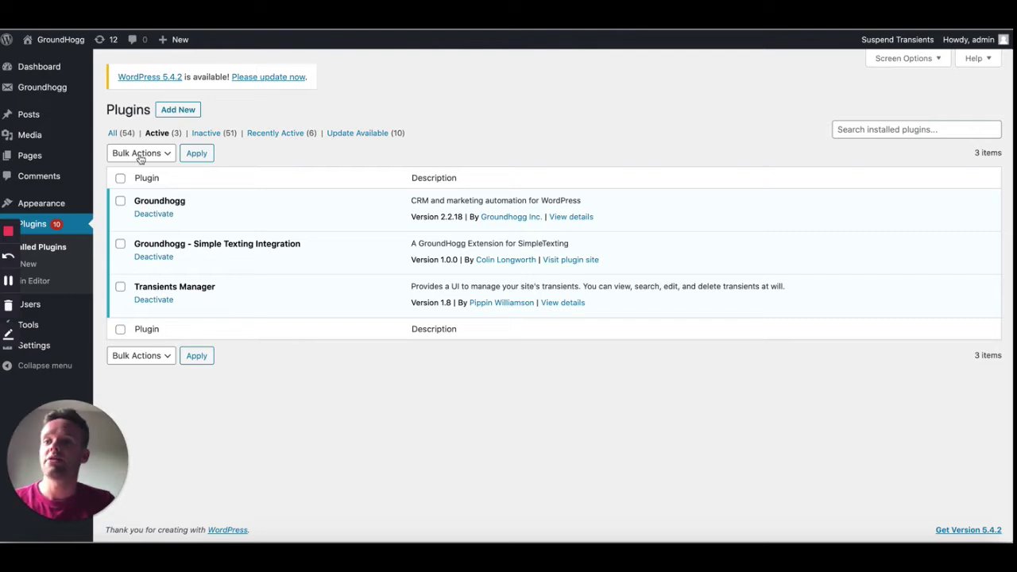
- Open Groundhogg's Simple Texting settings and examine the API key and license key fields
{"action": "mouse_move", "coordinate": [68, 90]}
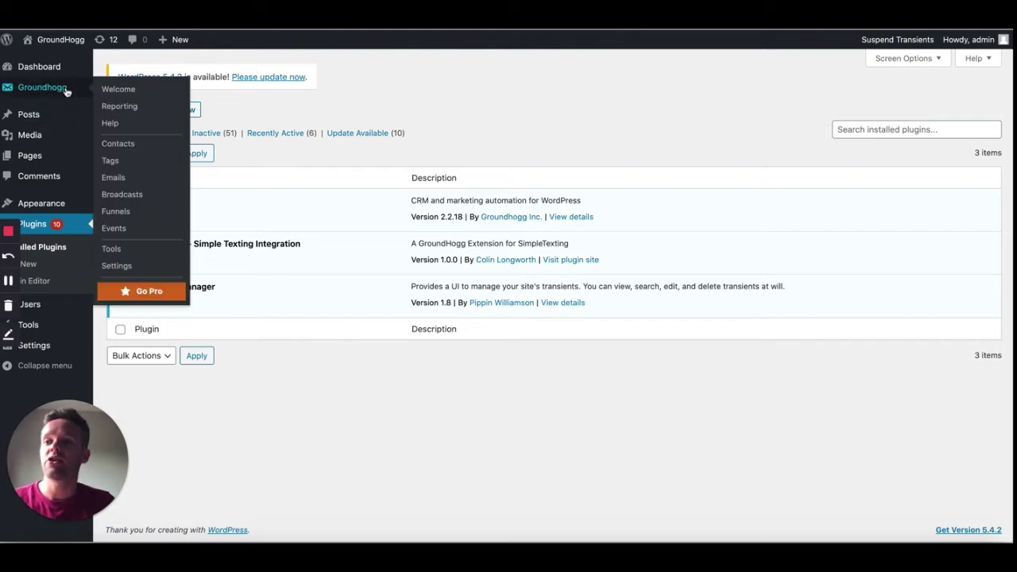
{"action": "left_click", "coordinate": [121, 265]}
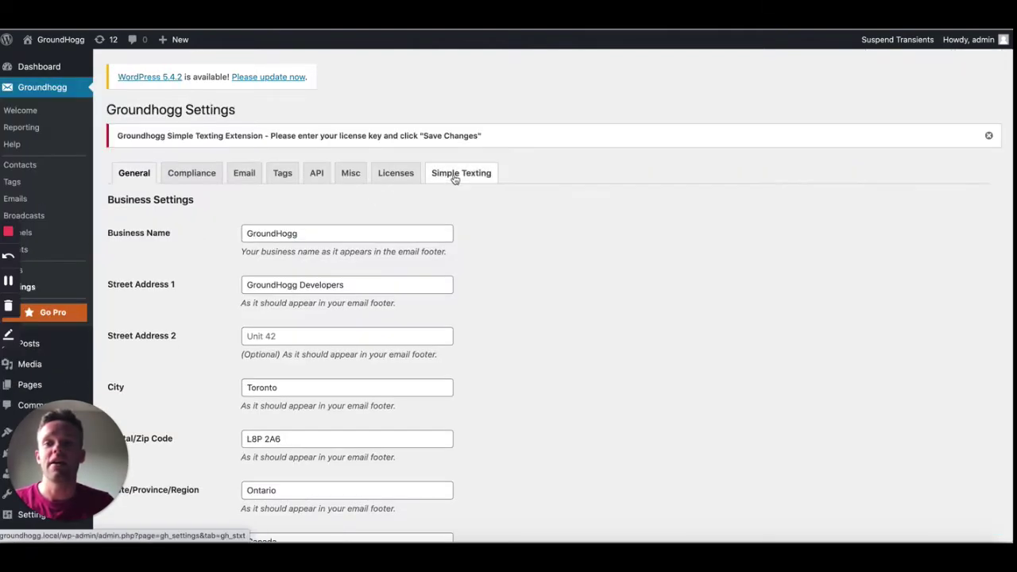
{"action": "left_click", "coordinate": [455, 178]}
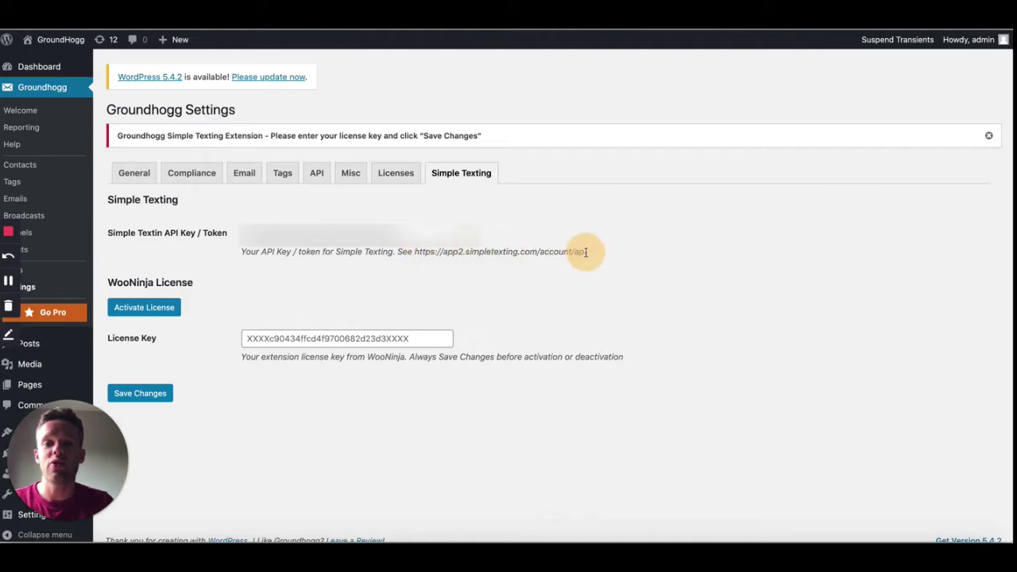
{"action": "left_click", "coordinate": [850, 30]}
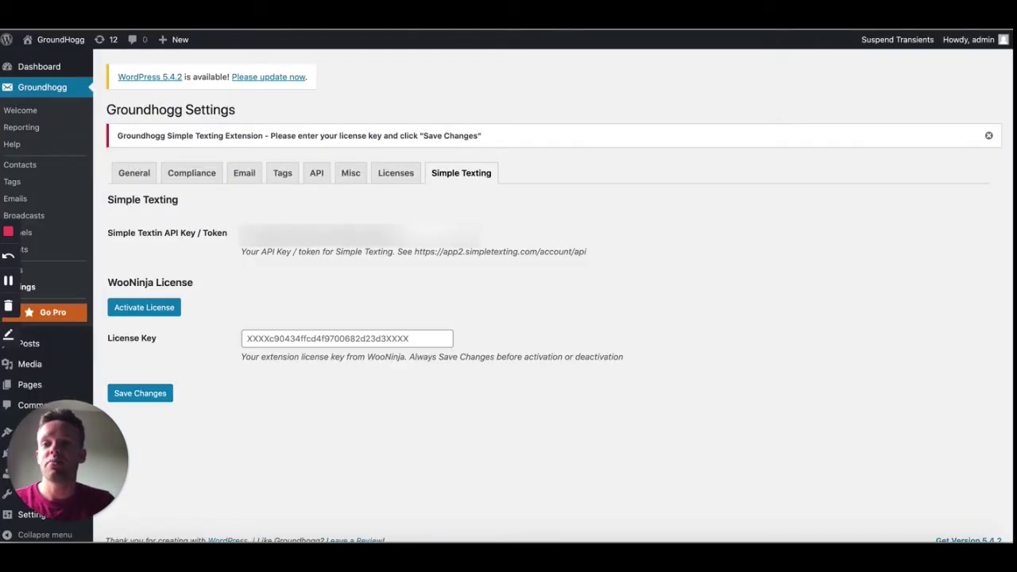
{"action": "left_click", "coordinate": [296, 341]}
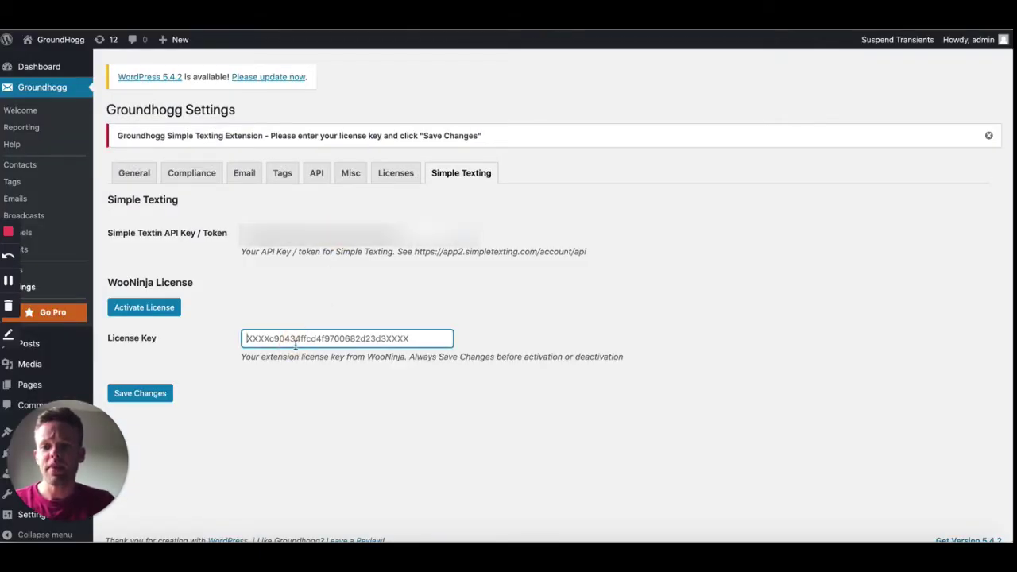
{"action": "left_click", "coordinate": [154, 396]}
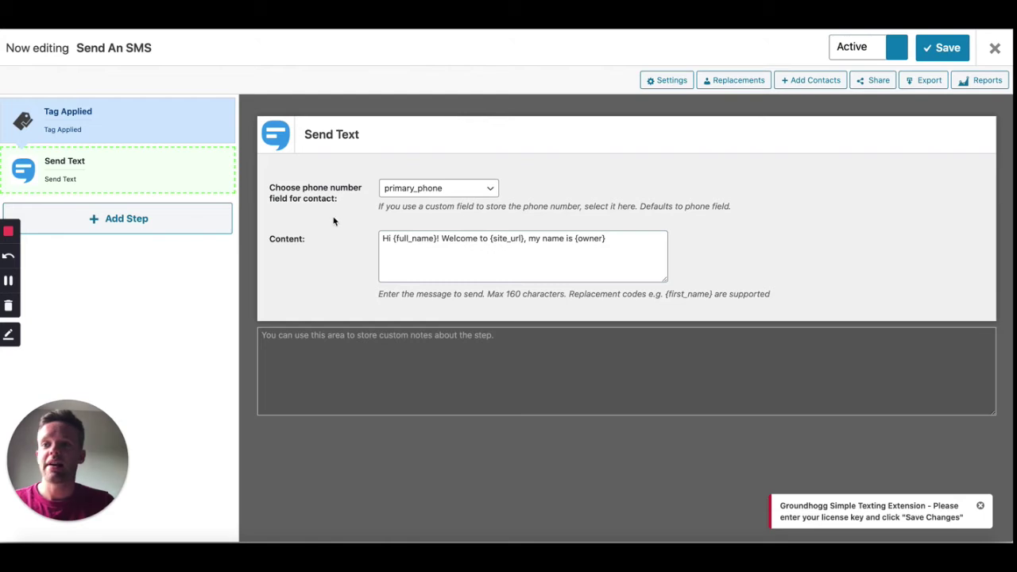
- Inspect the Tag Applied and Send Text steps of the Send An SMS funnel, and look through the actions that can be added
{"action": "left_click", "coordinate": [184, 121]}
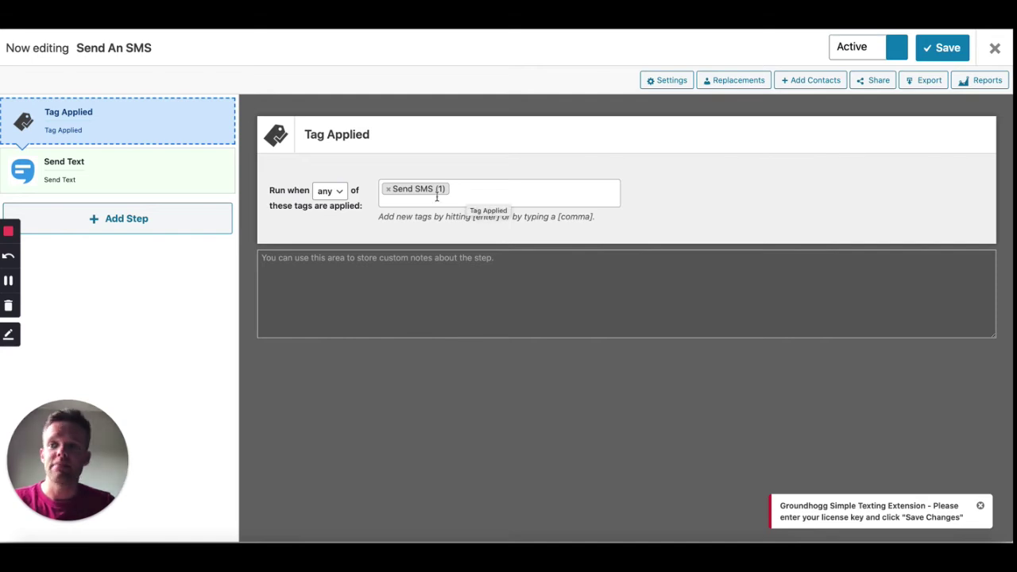
{"action": "left_click", "coordinate": [193, 180]}
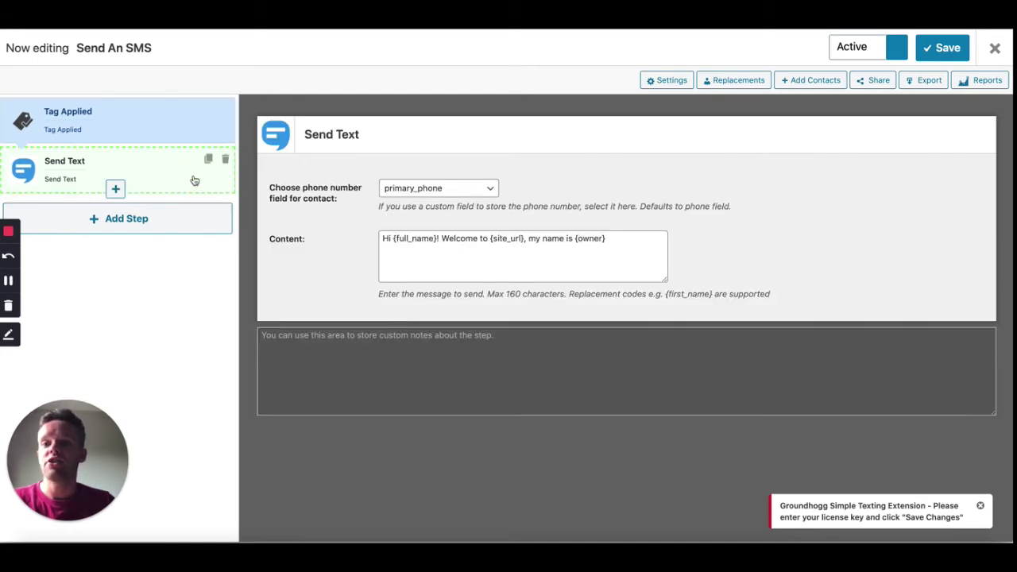
{"action": "left_click", "coordinate": [163, 219]}
{"action": "left_click", "coordinate": [545, 128]}
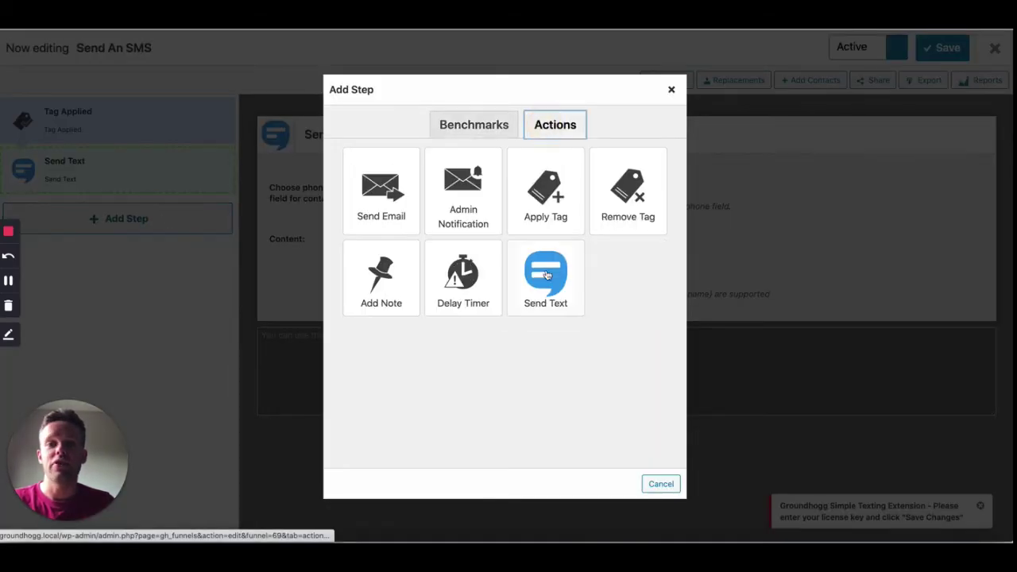
{"action": "left_click", "coordinate": [671, 89]}
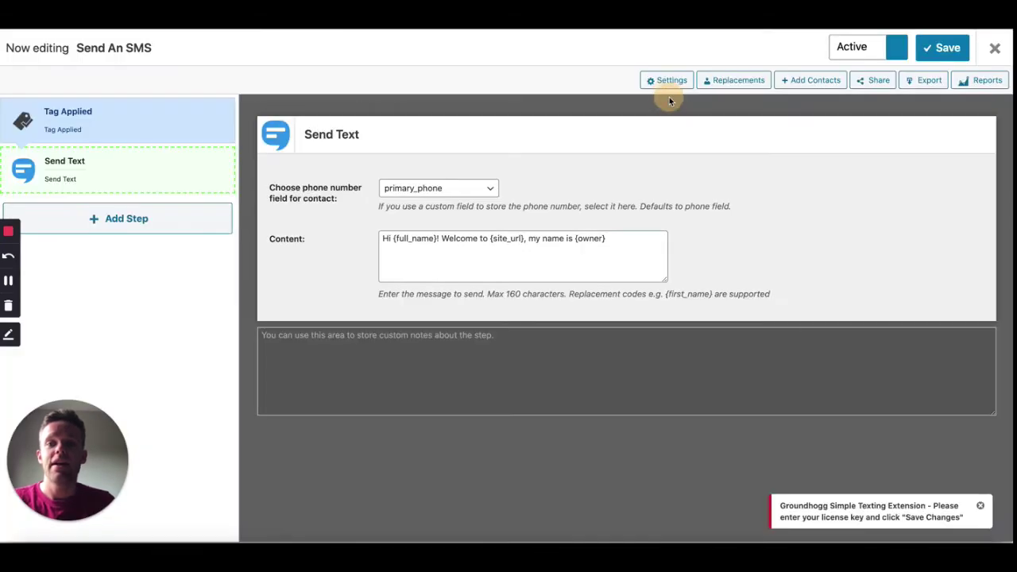
- Review the Send Text step's phone number field and the replacement codes in its message, and save the Send An SMS funnel
{"action": "left_click", "coordinate": [486, 191]}
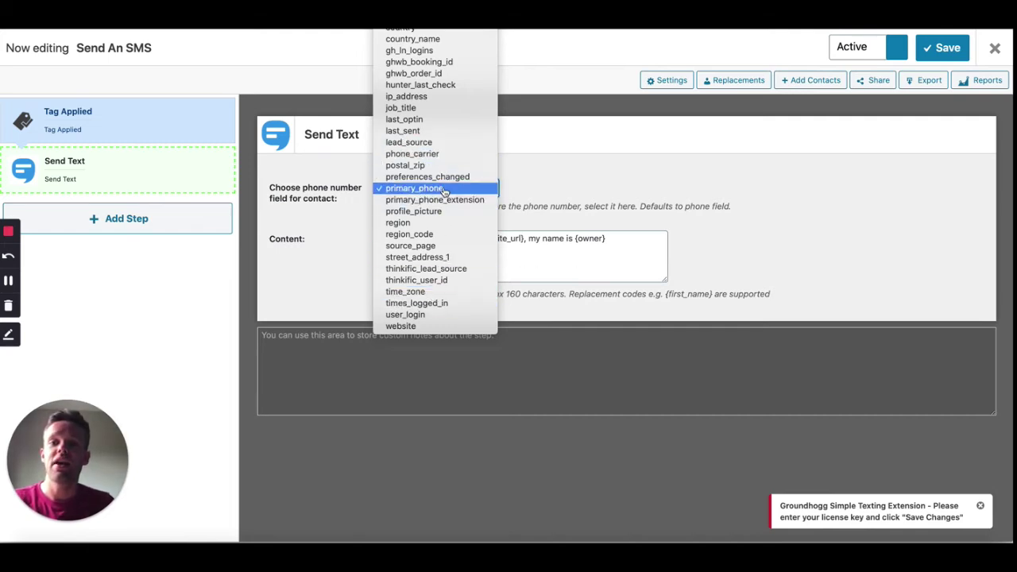
{"action": "left_click", "coordinate": [696, 213]}
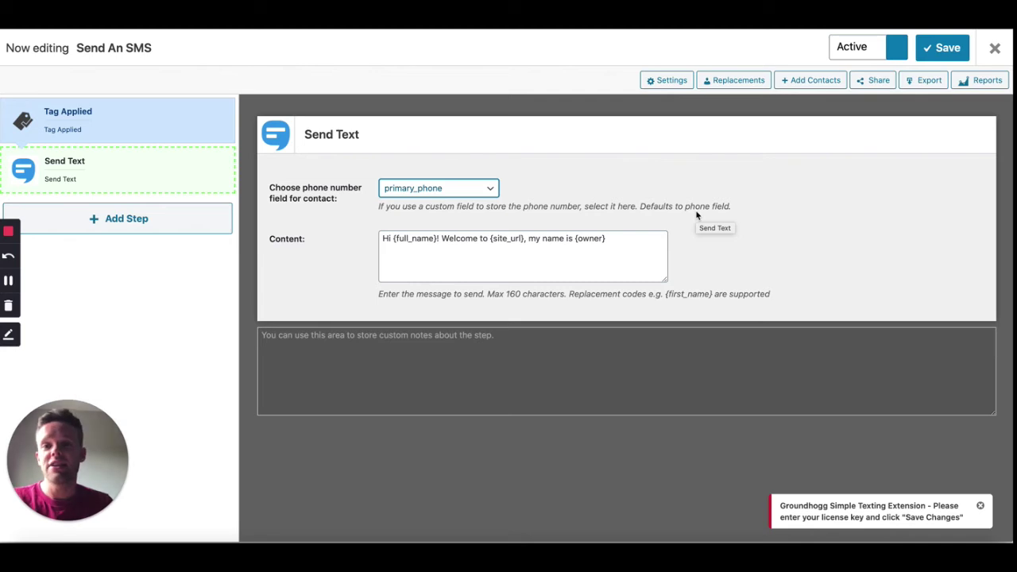
{"action": "left_click", "coordinate": [602, 251]}
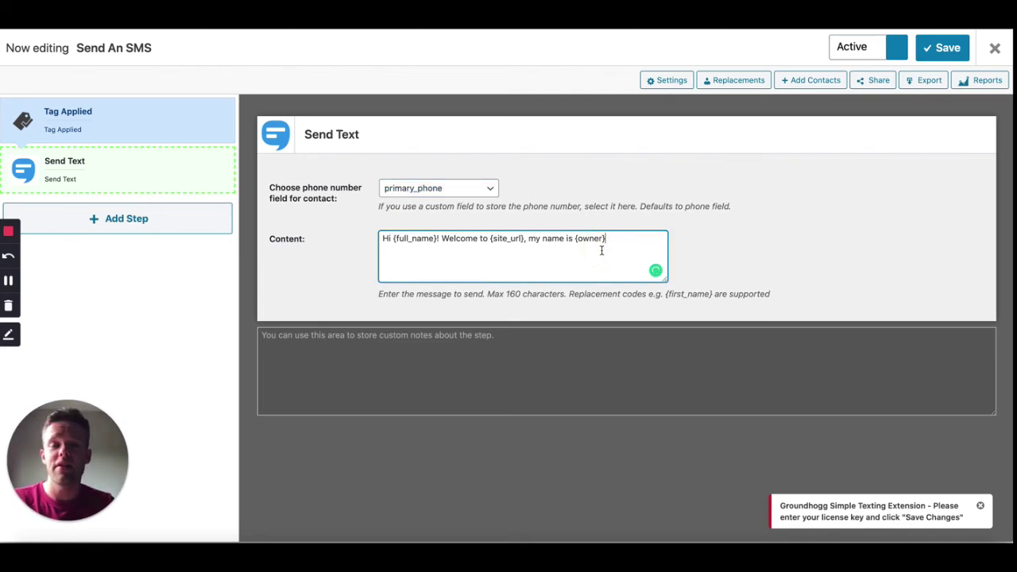
{"action": "left_click", "coordinate": [419, 238]}
{"action": "left_click", "coordinate": [503, 238]}
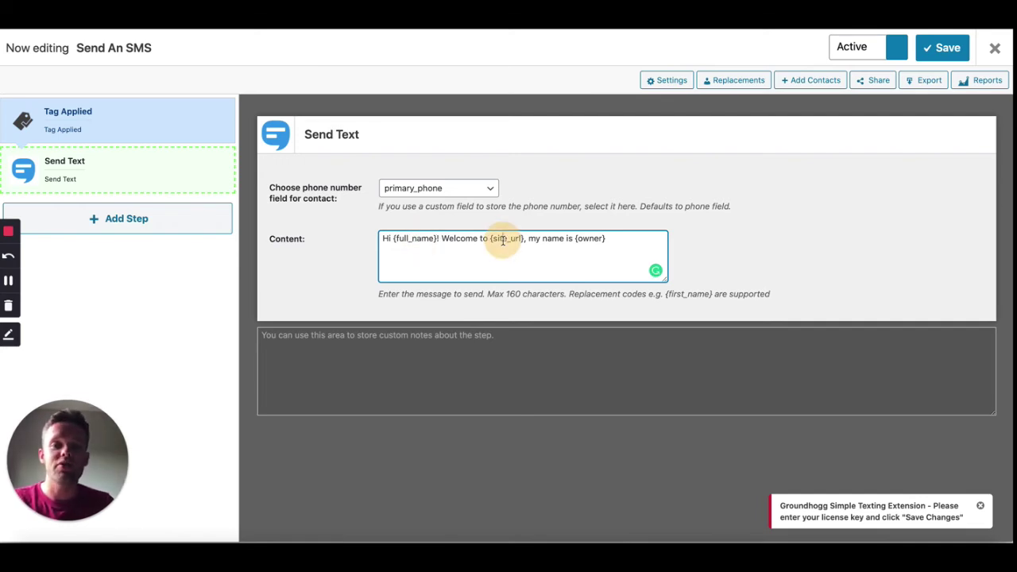
{"action": "left_click", "coordinate": [587, 238]}
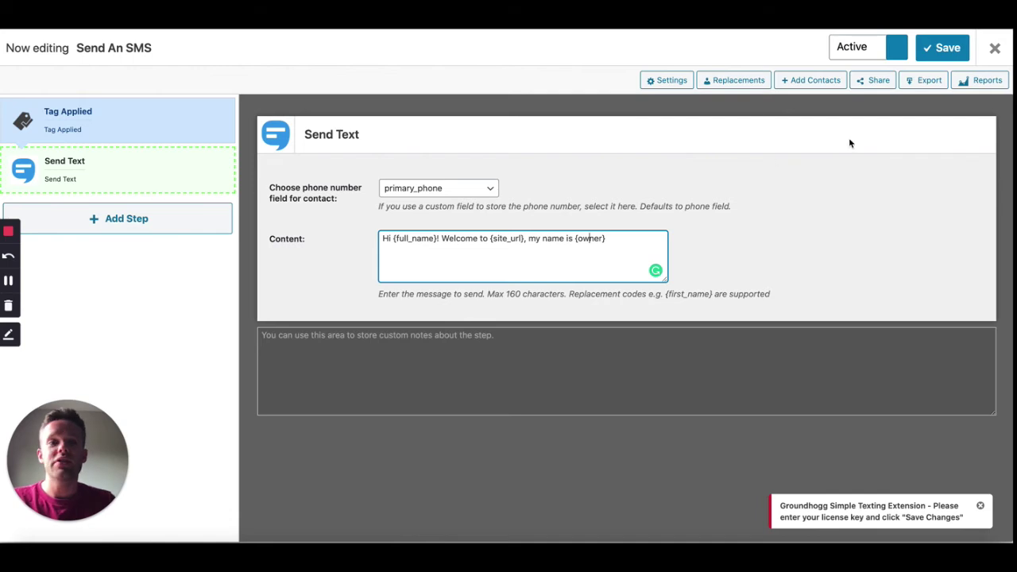
{"action": "left_click", "coordinate": [935, 49]}
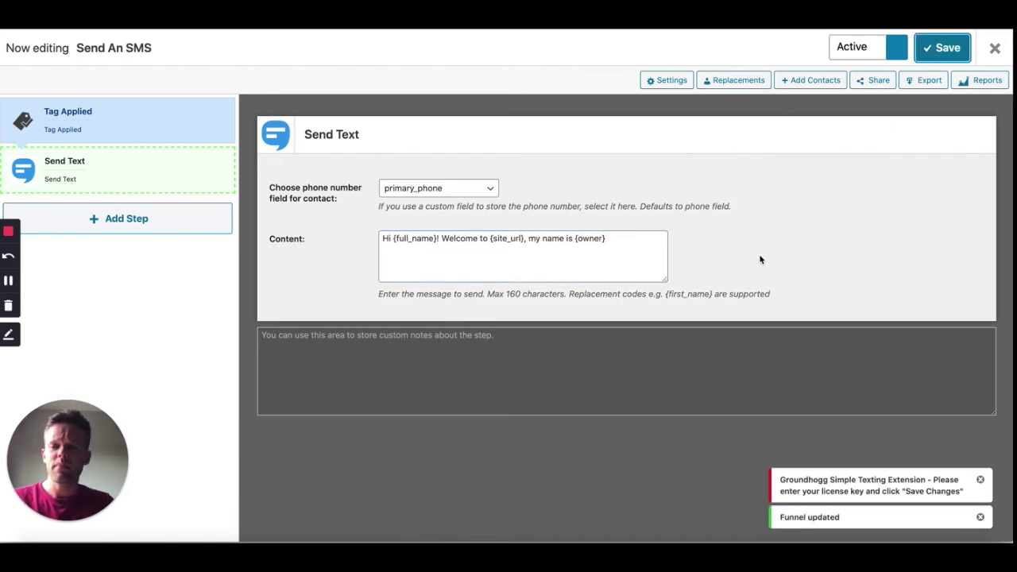
{"action": "left_click", "coordinate": [173, 129]}
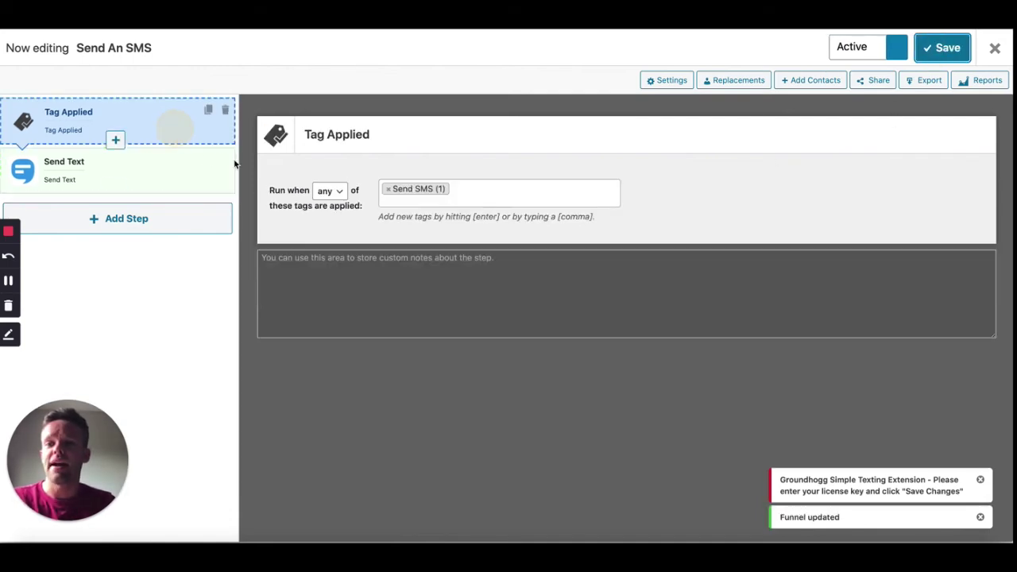
{"action": "left_click", "coordinate": [155, 181]}
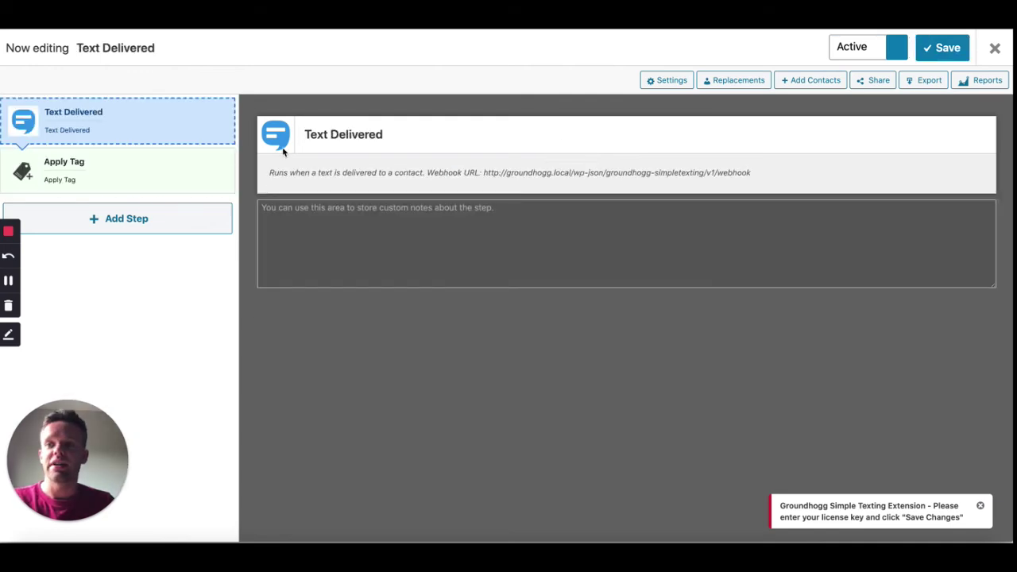
- Inspect the Text Delivered funnel's benchmark and Apply Tag step, and look through the benchmarks that can be added
{"action": "left_click", "coordinate": [178, 126]}
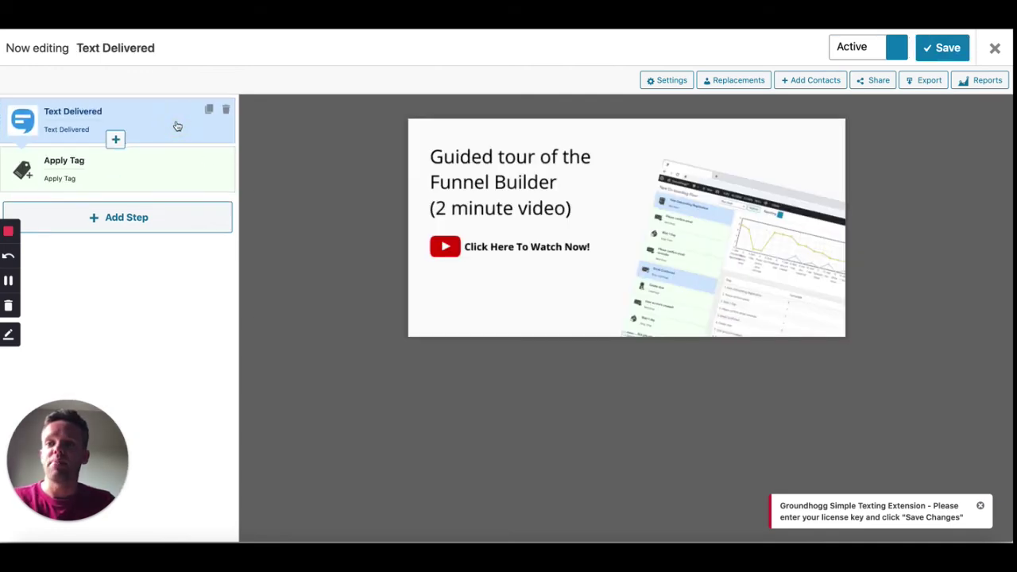
{"action": "left_click", "coordinate": [173, 216]}
{"action": "left_click", "coordinate": [488, 127]}
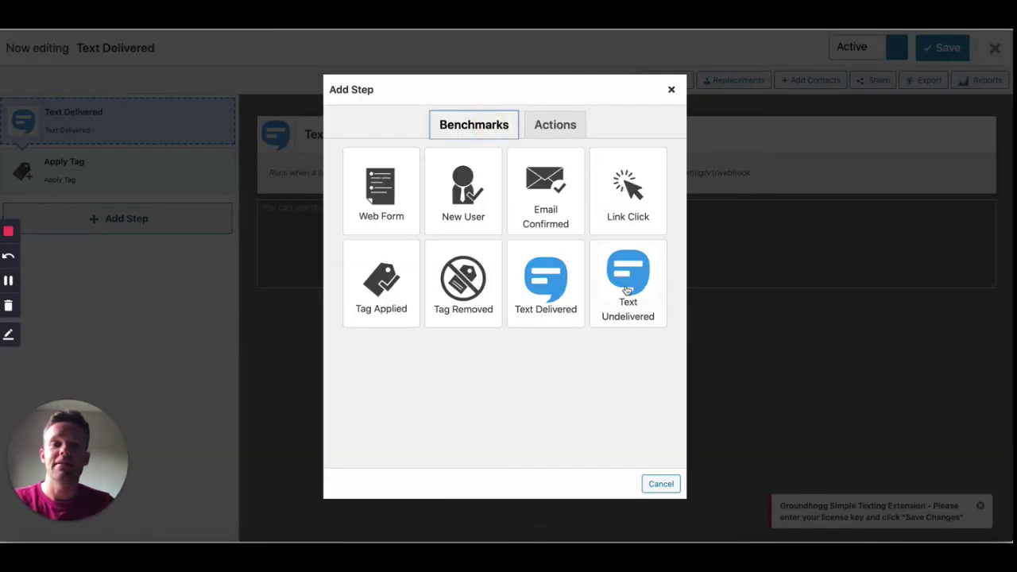
{"action": "left_click", "coordinate": [671, 91]}
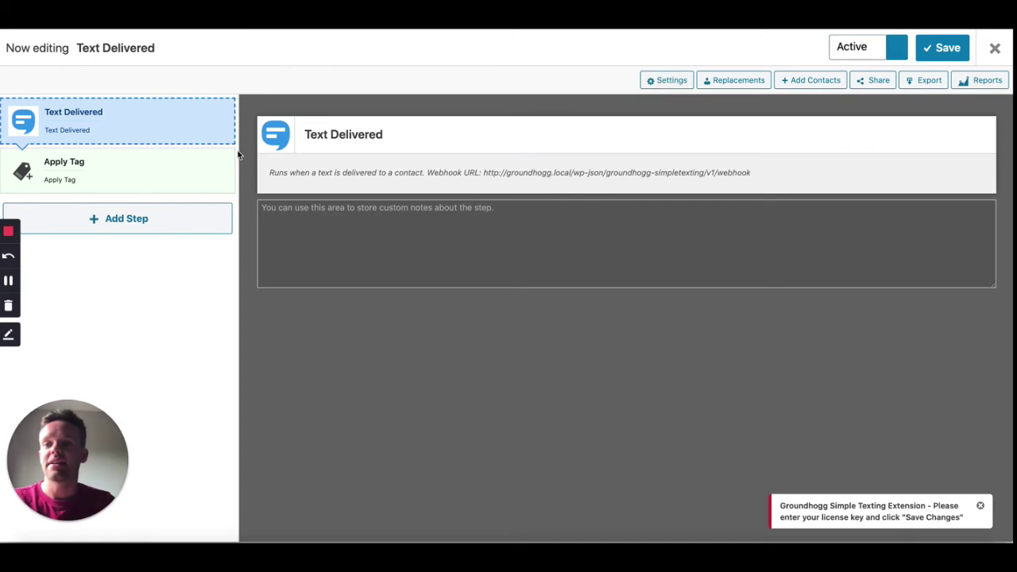
{"action": "left_click", "coordinate": [163, 172]}
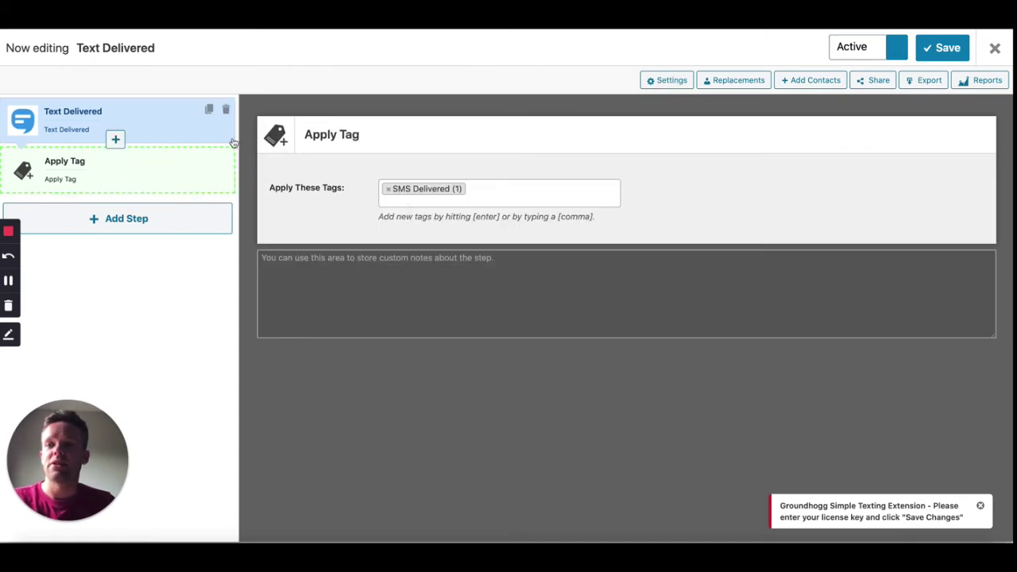
- Copy the webhook URL given in the Text Delivered benchmark's description
{"action": "left_click", "coordinate": [151, 126]}
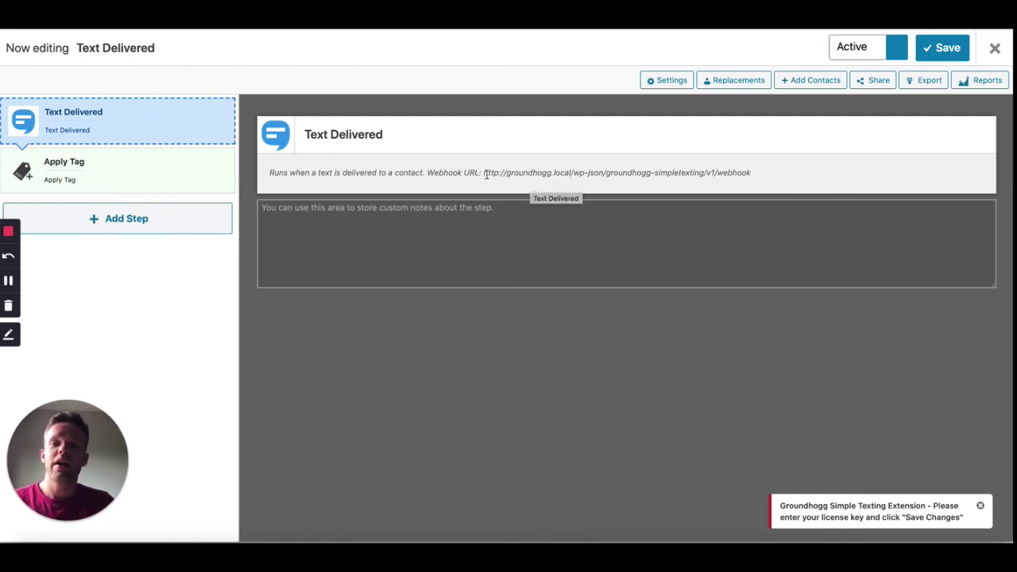
{"action": "left_click_drag", "start_coordinate": [484, 173], "coordinate": [754, 177]}
{"action": "key", "text": "ctrl+c"}
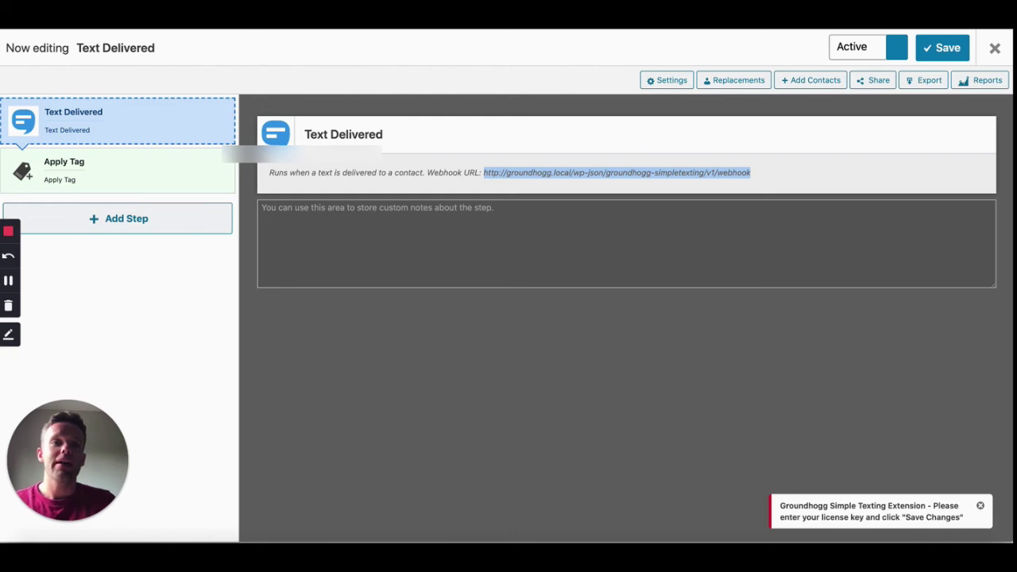
- Switch to SimpleTexting's webhook settings, paste the copied Groundhogg webhook URL as the delivery report URL, and save the changes
{"action": "key", "text": "ctrl+Tab"}
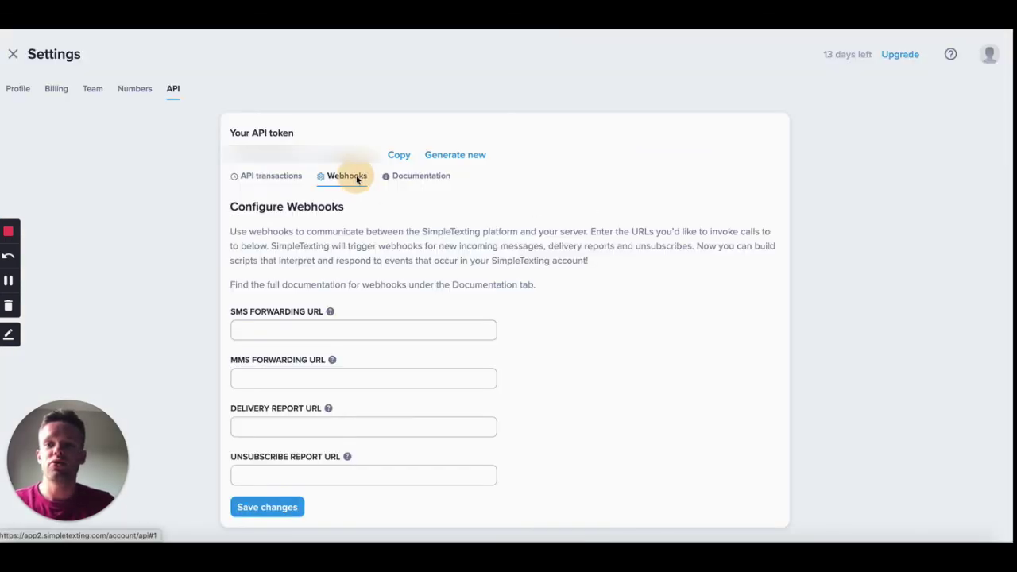
{"action": "left_click", "coordinate": [313, 425]}
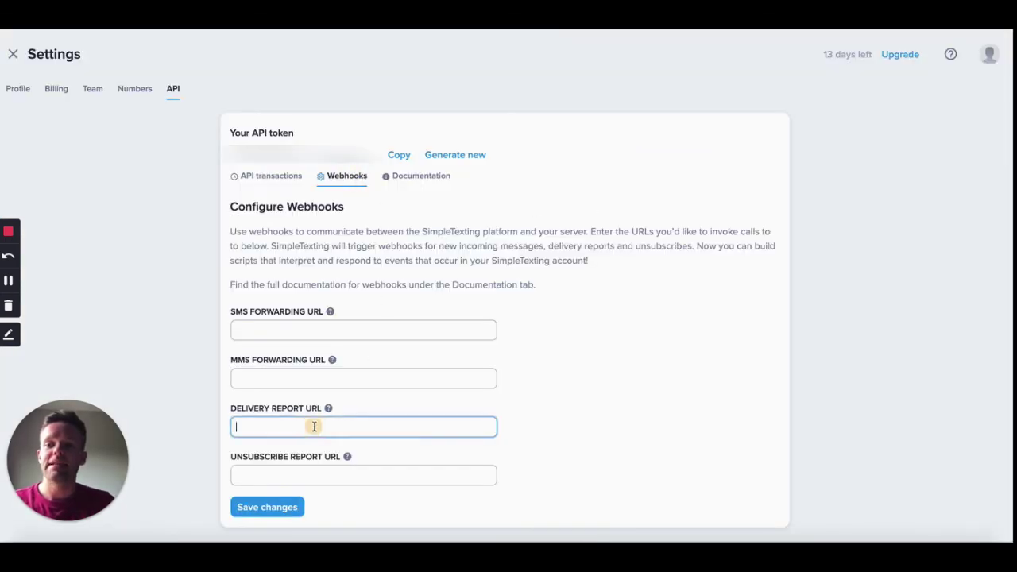
{"action": "key", "text": "ctrl+v"}
{"action": "key", "text": "Home"}
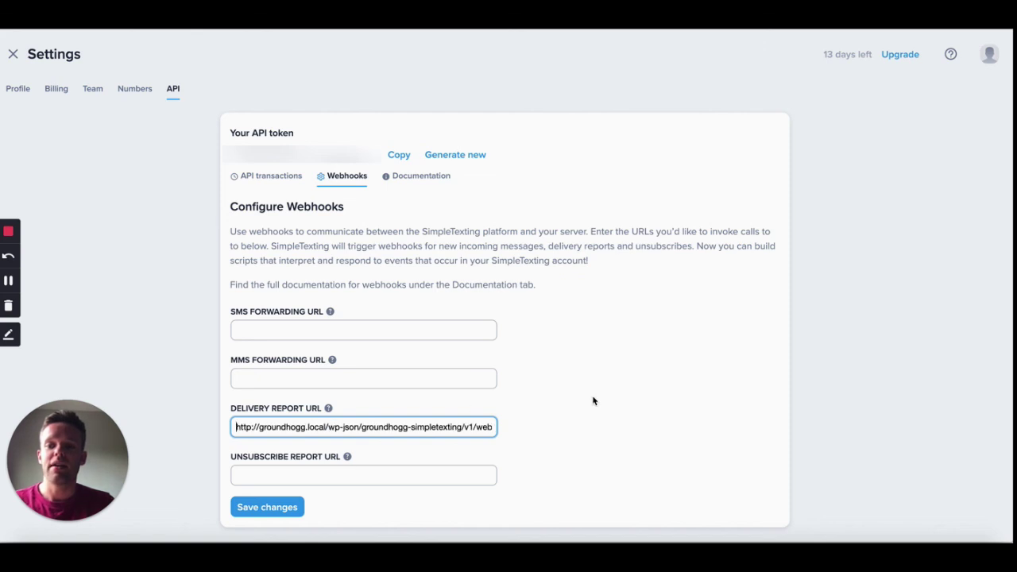
{"action": "left_click", "coordinate": [294, 509]}
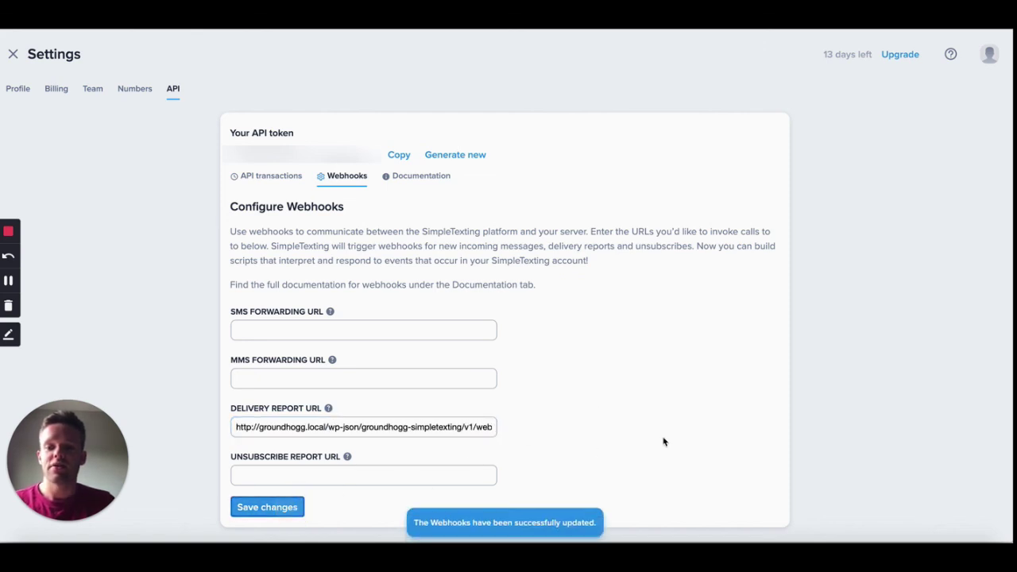